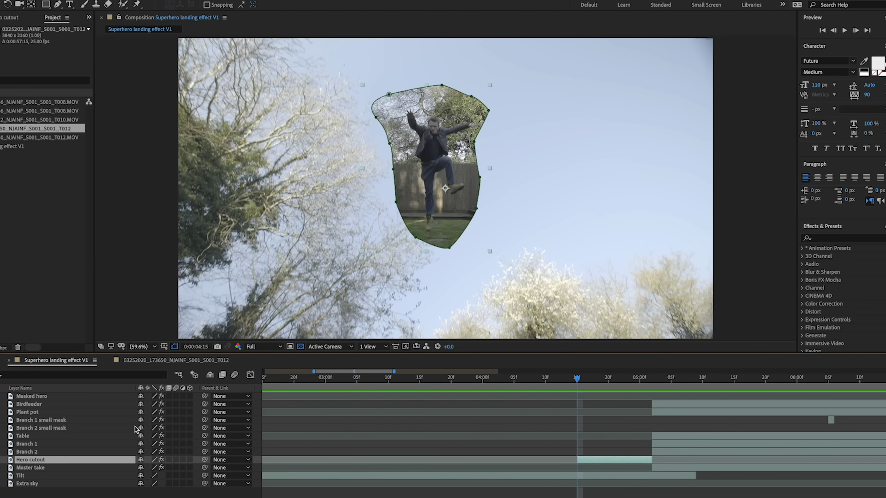
Step: Expand the Hero cutout layer's properties and examine the mask around the hero's body at 0:00:04:15
key(ctrl+grave)
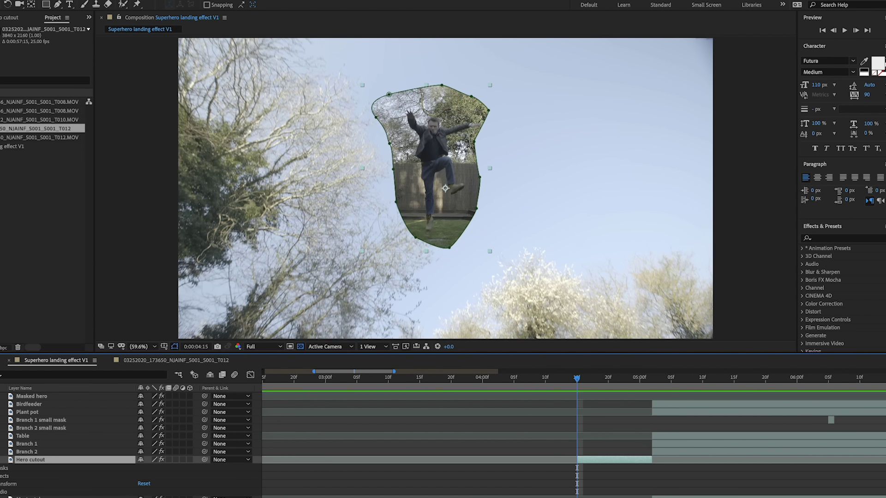
scroll(443, 443, down, 2)
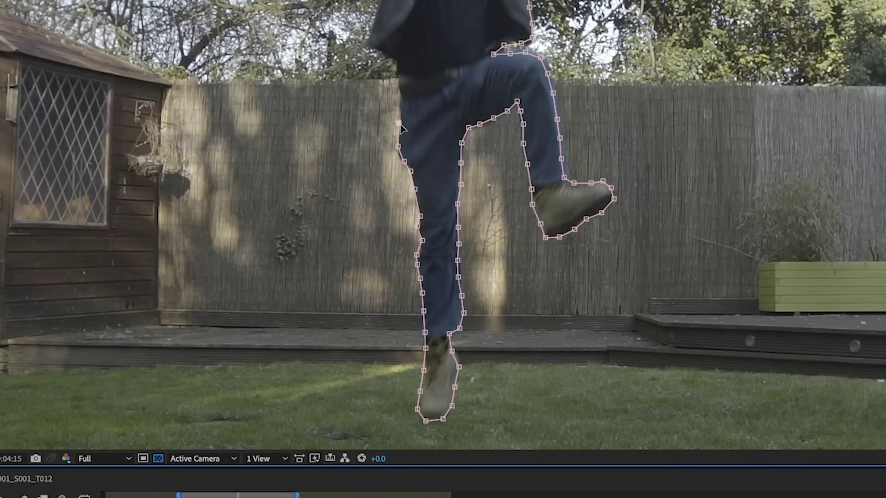
scroll(401, 127, down, 3)
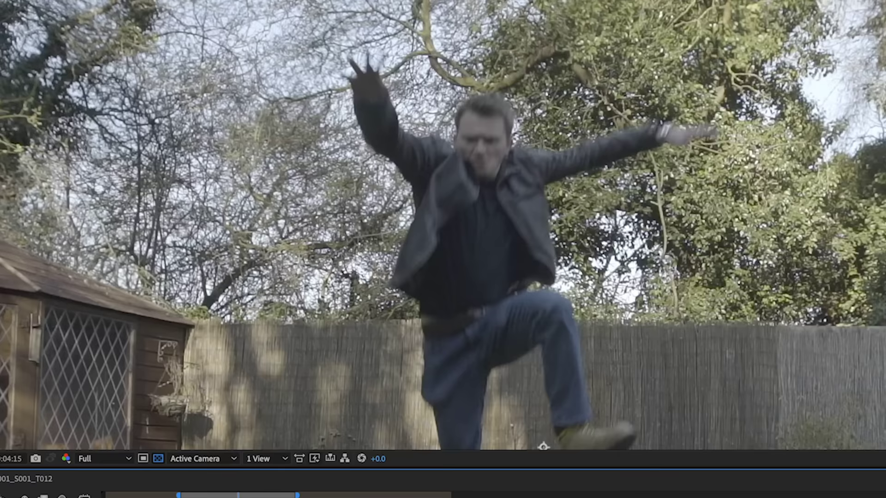
scroll(516, 209, up, 3)
Step: Advance frame by frame to 0:00:04:20 and reposition the mask points around the hero's lower leg and boot
key(Page_Down)
scroll(541, 313, up, 2)
key(Page_Down)
key(Page_Down)
key(Page_Down)
key(Page_Down)
drag(541, 313, 307, 156)
scroll(307, 157, down, 2)
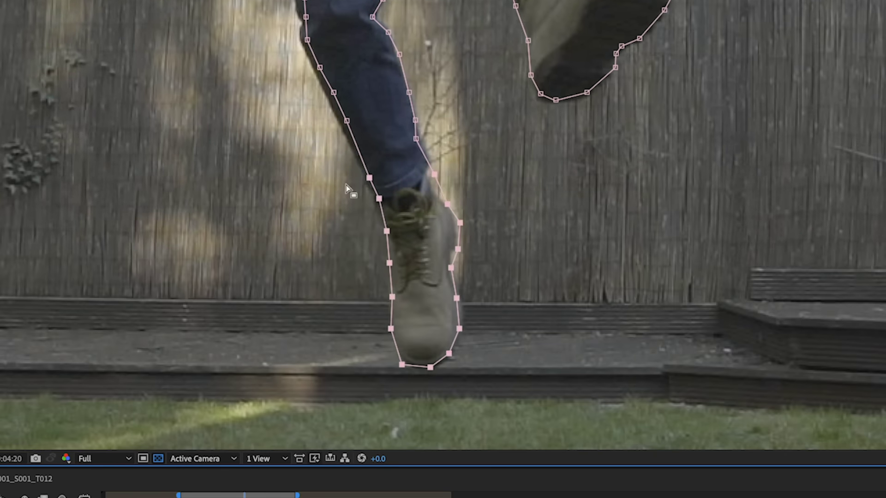
scroll(462, 277, up, 2)
drag(462, 152, 462, 364)
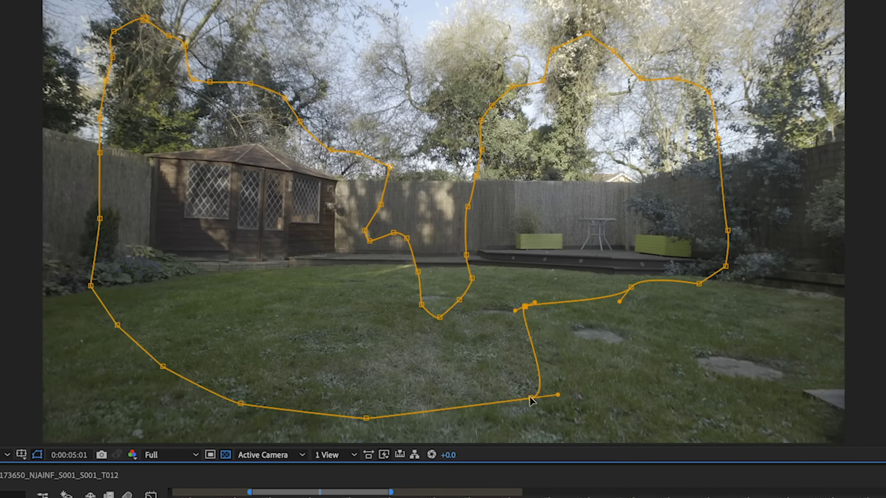
Step: Stretch the lower part of the garden background's Mesh Warp grid outwards at 0:00:04:23
key(ctrl+t)
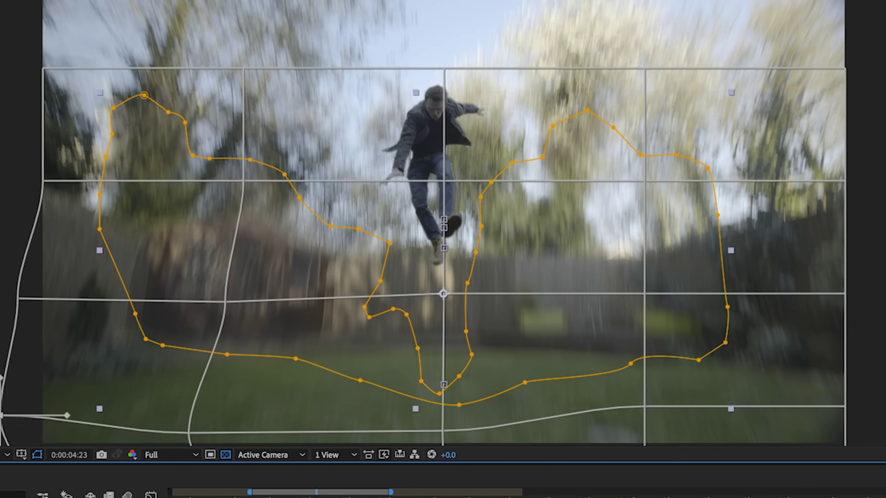
click(443, 303)
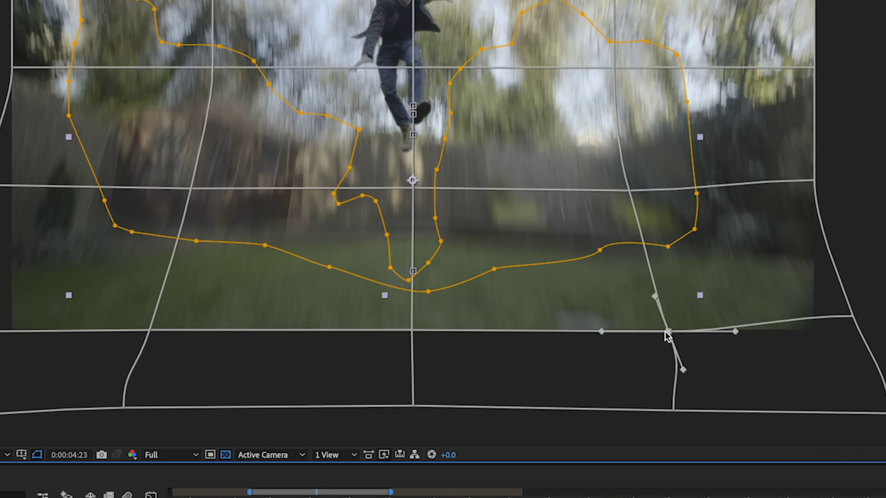
drag(815, 193, 859, 193)
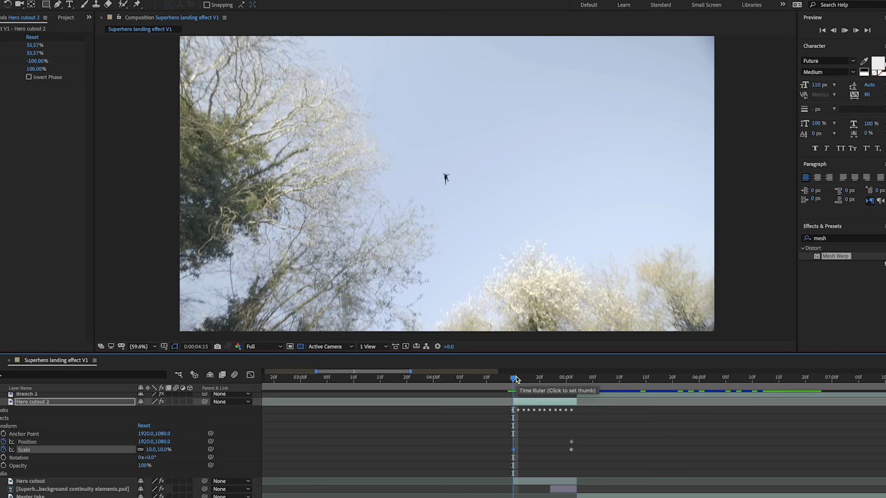
Step: Preview the Hero cutout 2 scaling, extend the layer's start back to 0:00:04:05 and shift its first keyframe to that start
key(space)
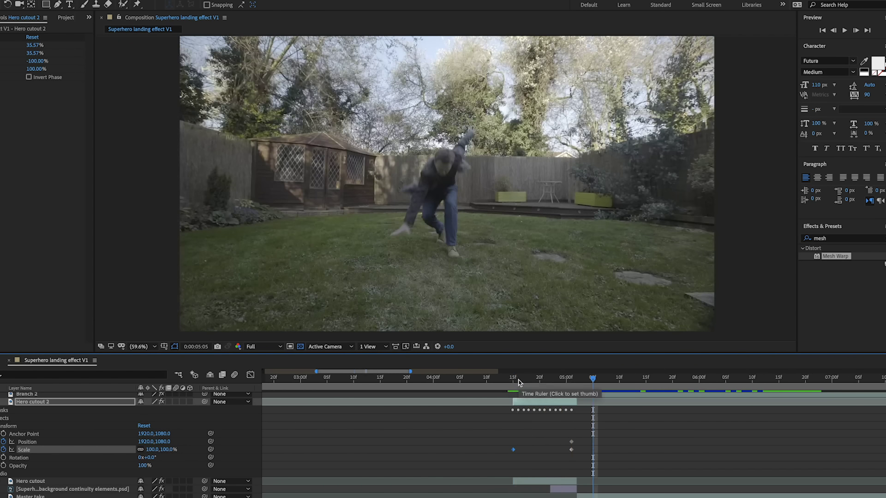
click(507, 380)
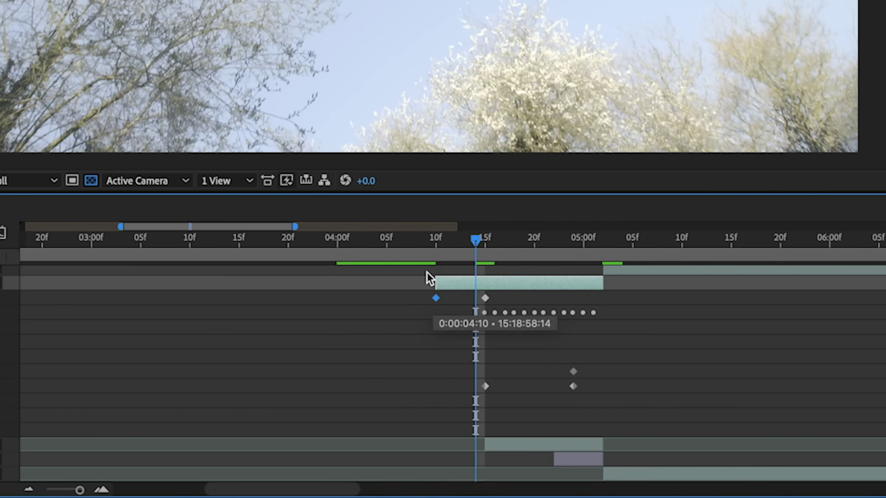
drag(434, 240, 387, 240)
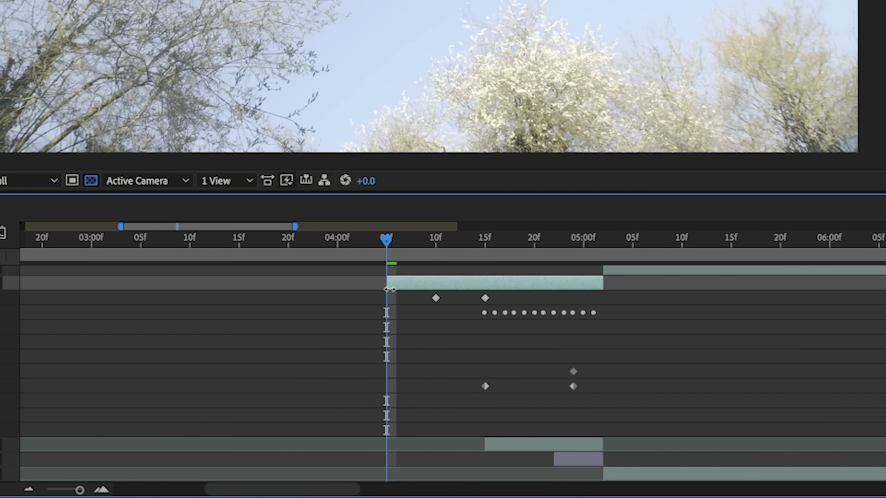
drag(406, 298, 390, 298)
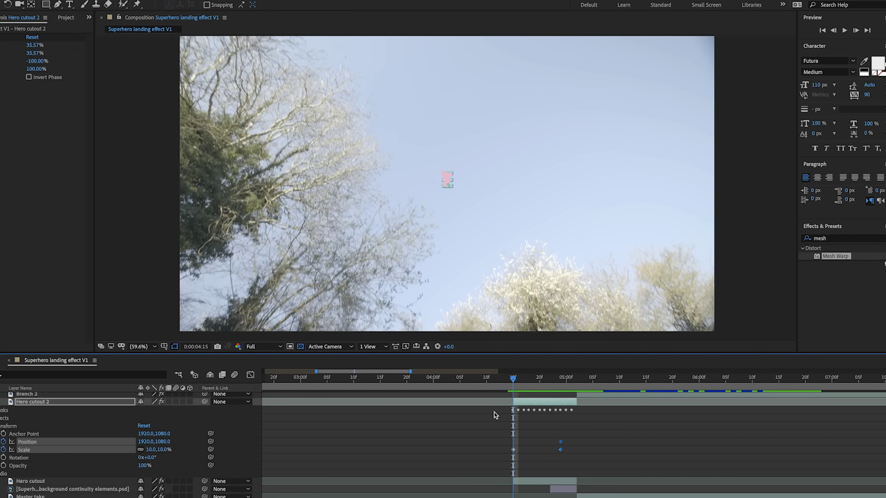
Step: Go back to the earlier Lumetri Color Exposure keyframe on the Hero cutout layer to check the brightness change
click(495, 416)
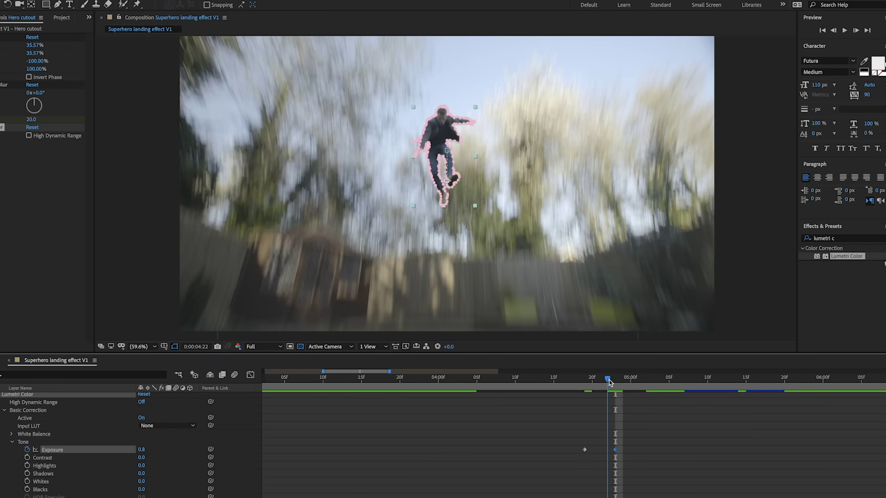
drag(611, 383, 584, 383)
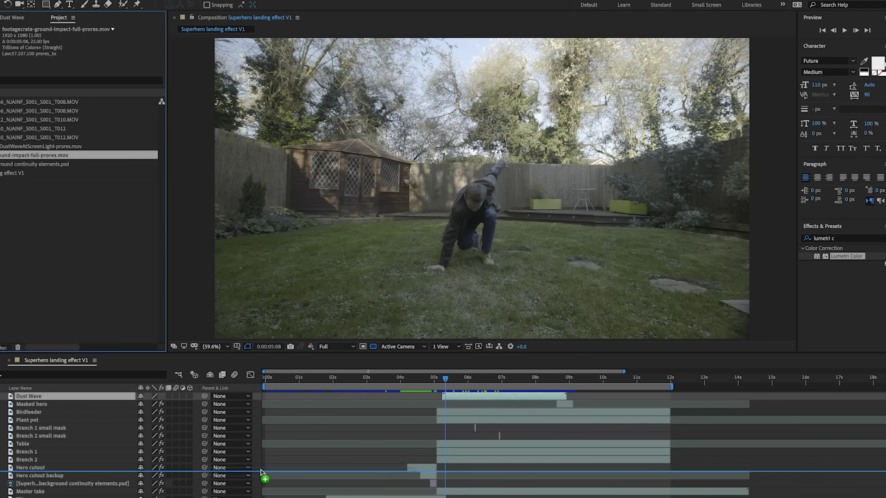
Step: Add footagecrate-ground-impact-full-prores.mov to the timeline directly below the background continuity elements layer and preview it
drag(261, 472, 261, 485)
key(space)
key(equal)
key(equal)
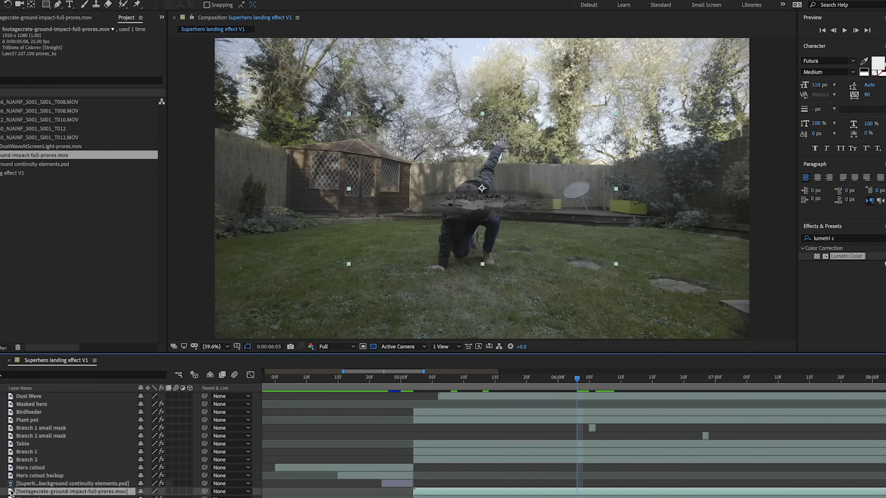
Step: Move the ground impact clip down beneath the kneeling hero, setting its position to 1878, 1526
click(1, 492)
scroll(59, 467, down, 4)
drag(162, 458, 354, 474)
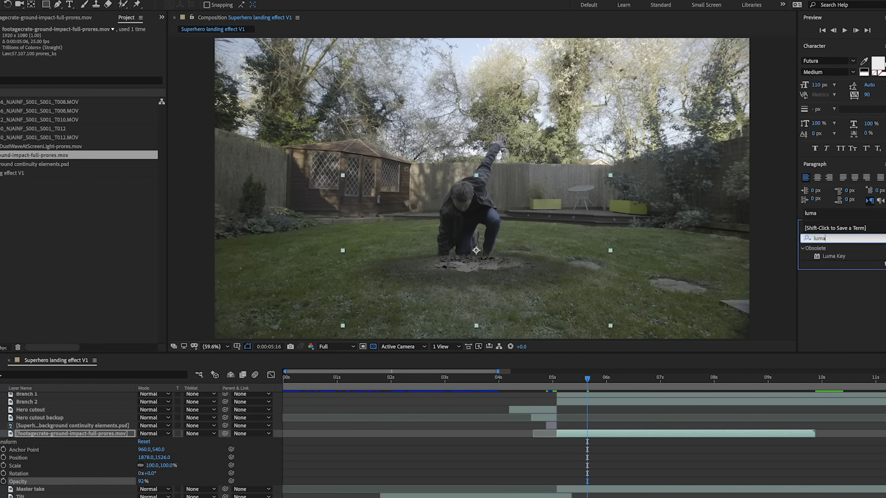
Step: Apply a Luma Key to the ground impact clip, using Key Out Brighter with a threshold of 7
double_click(833, 256)
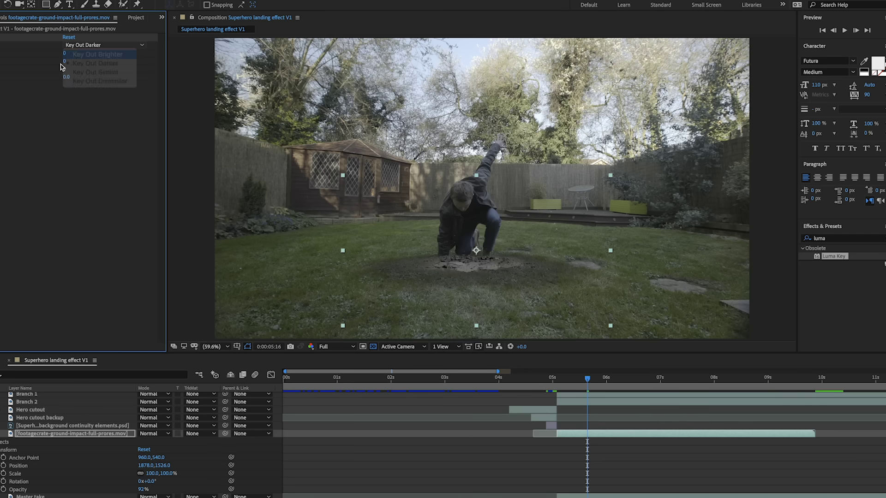
click(563, 384)
drag(65, 53, 117, 56)
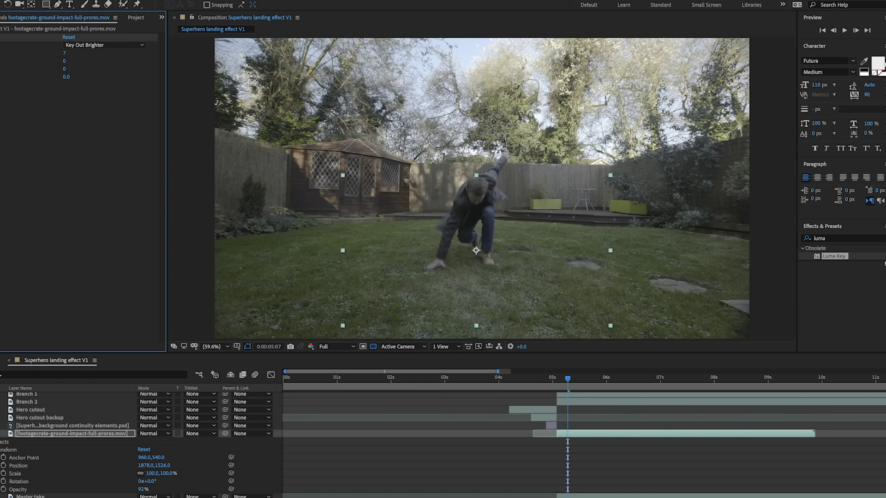
scroll(480, 259, up, 3)
drag(396, 495, 372, 494)
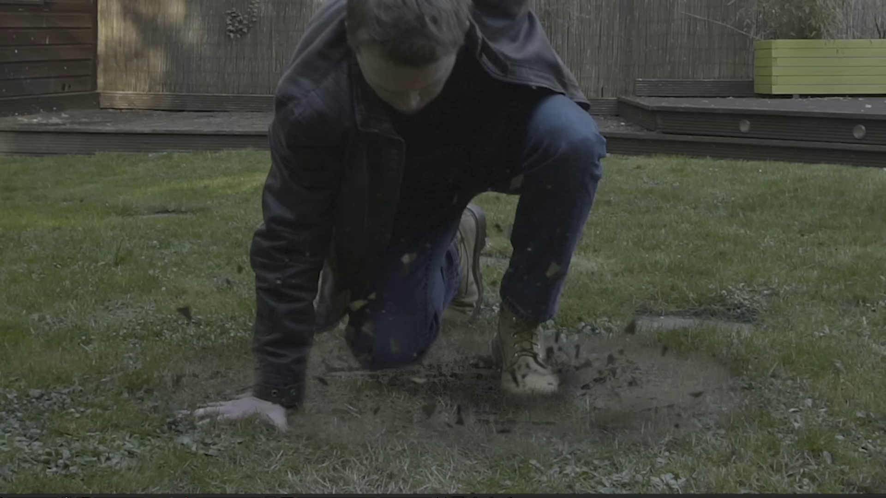
drag(409, 425, 333, 340)
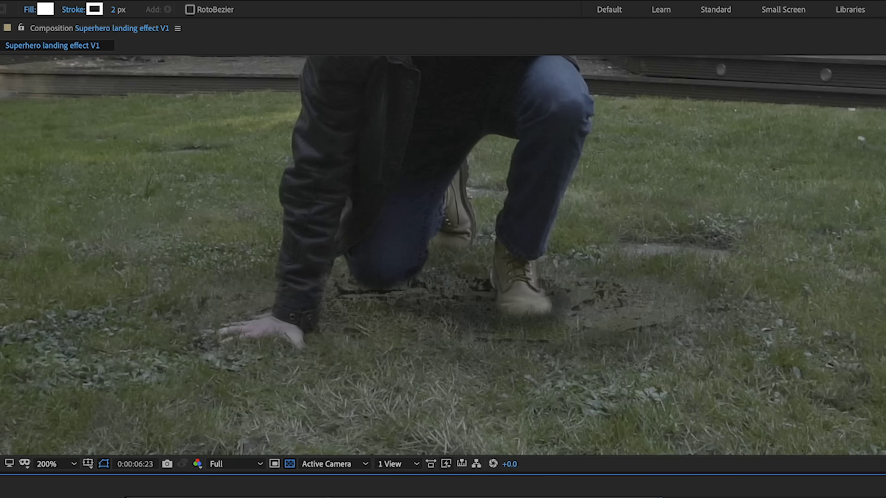
key(ctrl+a)
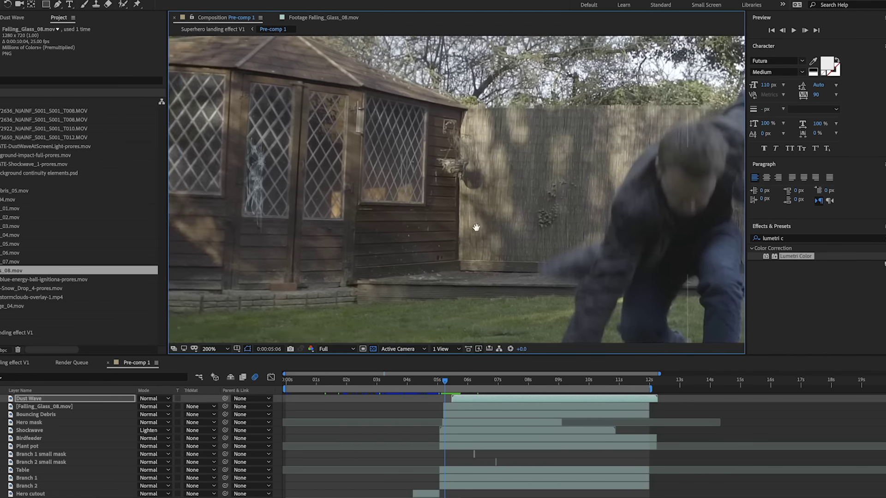
Step: Examine the timing of the falling glass, window holes and Dark Cyan Solid 1 layer on the summerhouse between 0:00:05:02 and 0:00:05:09
drag(476, 227, 586, 239)
click(160, 385)
drag(445, 381, 447, 382)
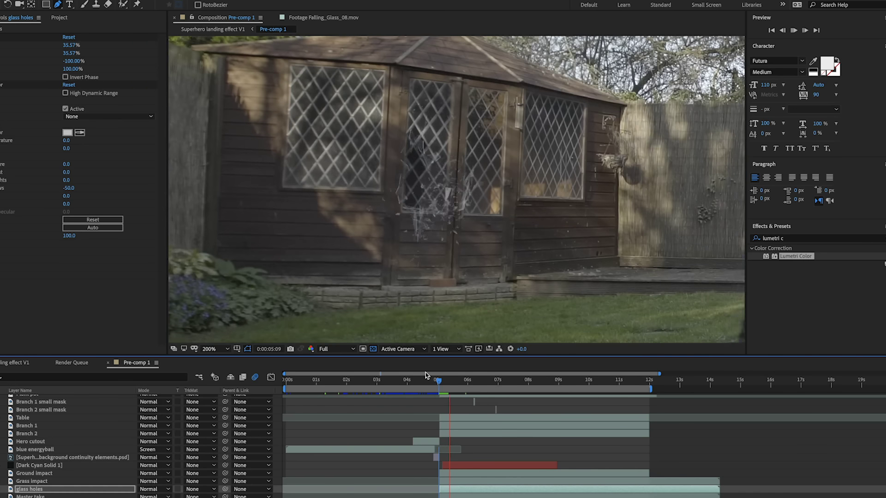
drag(437, 382, 444, 386)
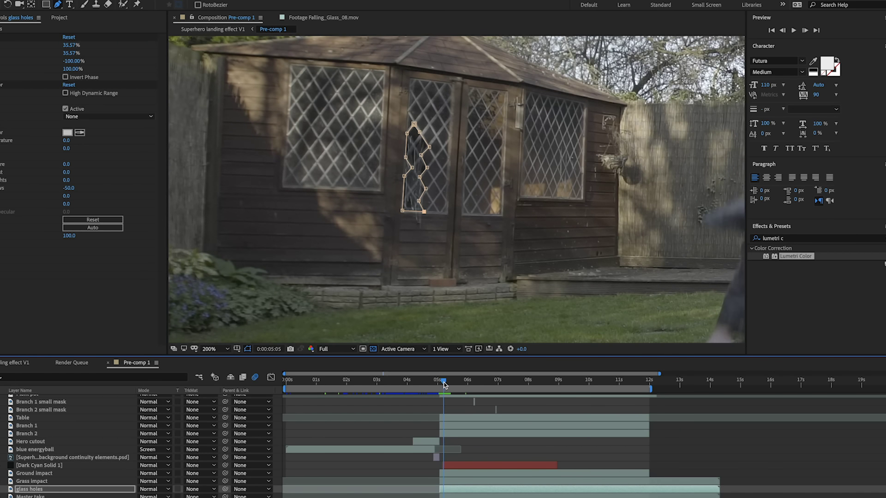
key(equal)
key(equal)
click(574, 465)
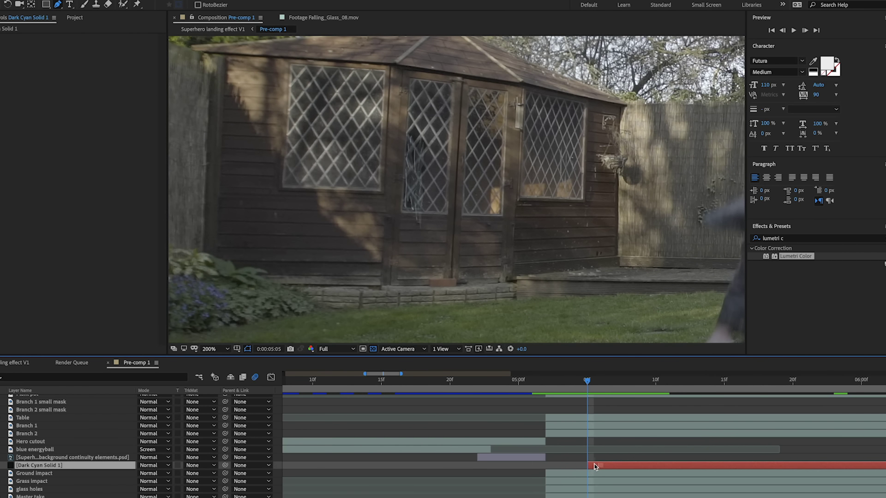
click(549, 381)
mouse_move(549, 381)
mouse_down()
mouse_move(560, 380)
mouse_move(547, 381)
mouse_up()
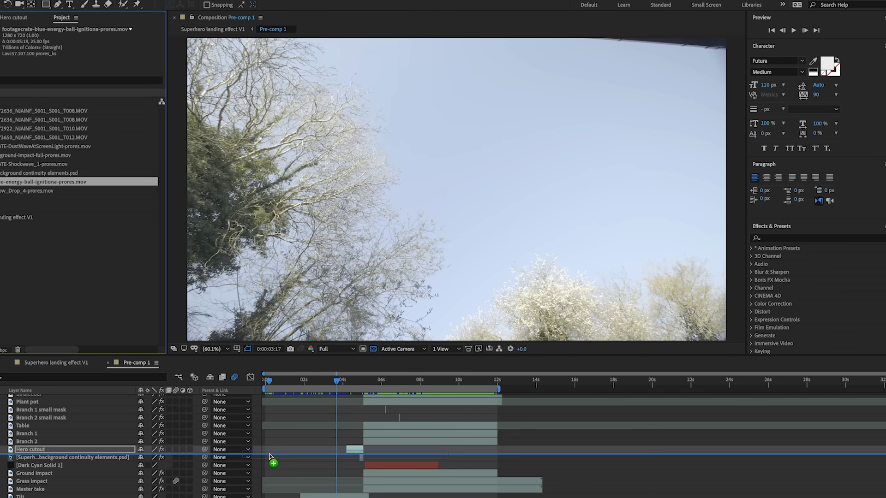
Step: Add the blue energy ball clip below Hero cutout in Pre-comp 1, starting at the beginning of the timeline, and preview it
drag(270, 458, 270, 458)
key(Home)
key(equal)
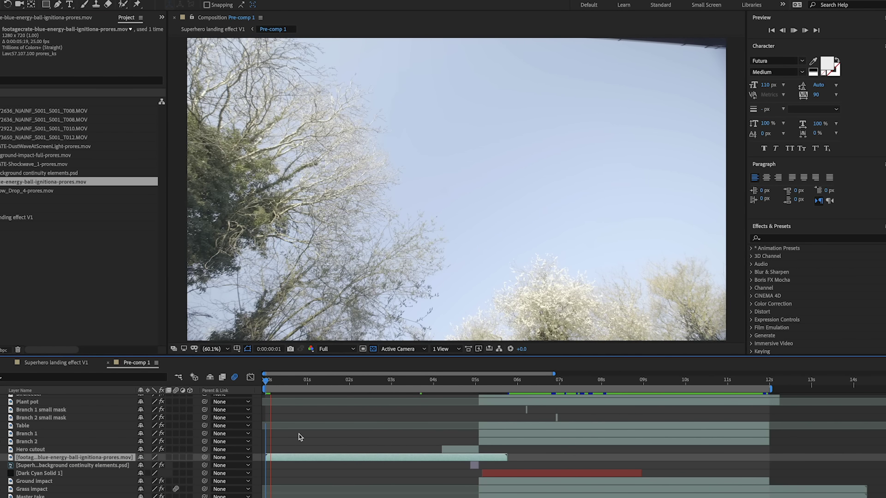
drag(308, 379, 389, 384)
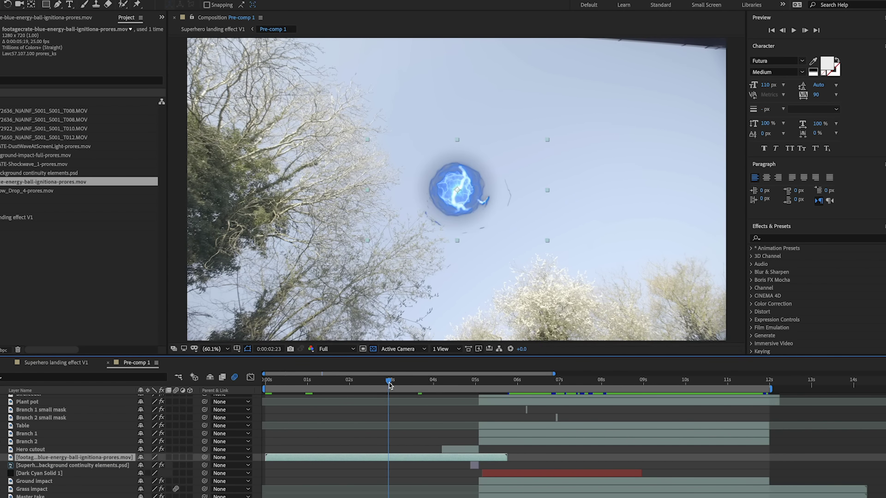
key(space)
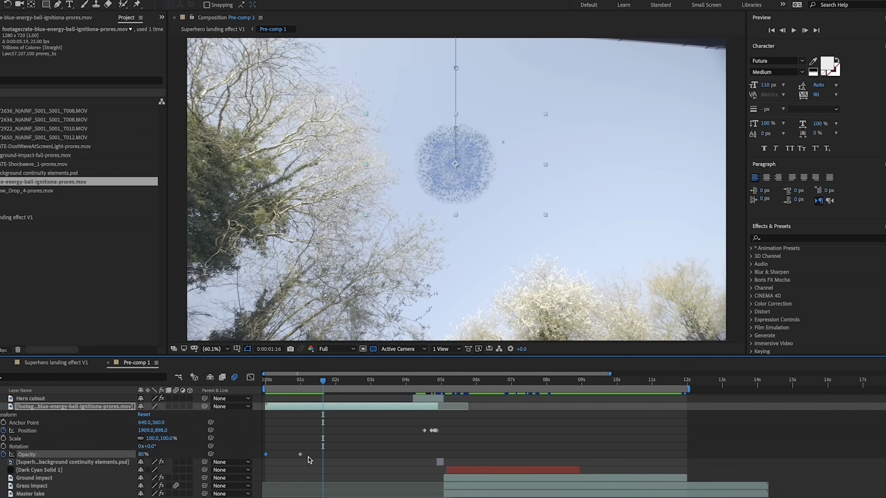
Step: Set the blue energy ball clip's blending mode to Screen
key(F4)
click(137, 406)
key(Escape)
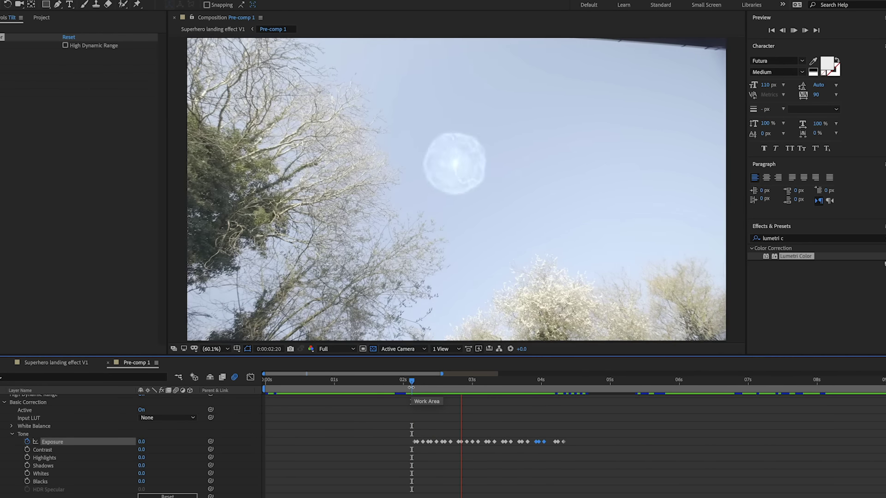
Step: Scrub through the Tilt layer's Exposure keyframes to check the flicker around the energy ball
click(559, 381)
drag(478, 382, 451, 383)
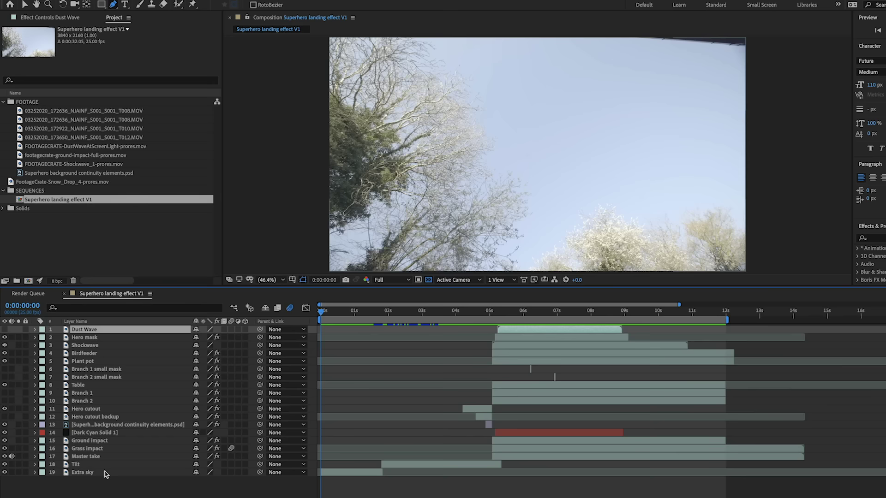
Step: Pre-compose all layers from Dust Wave to Extra sky into Pre-comp 1, moving all attributes into the new composition
shift+click(106, 474)
right_click(107, 474)
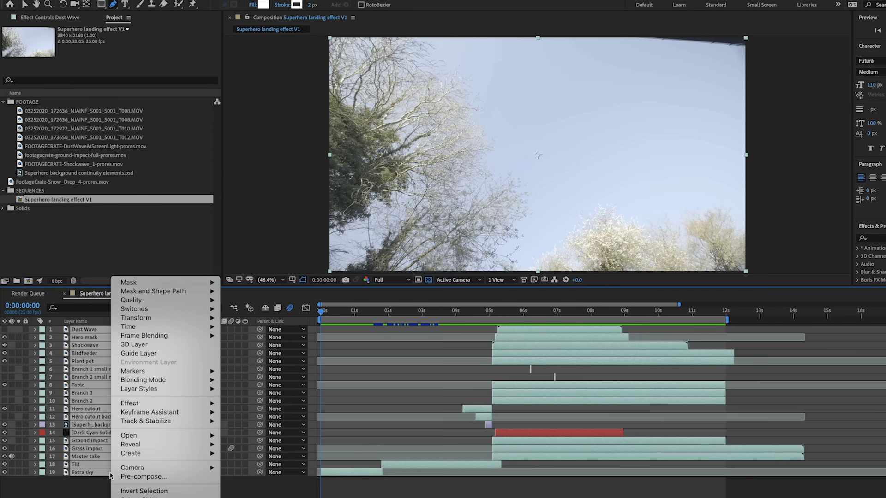
click(129, 477)
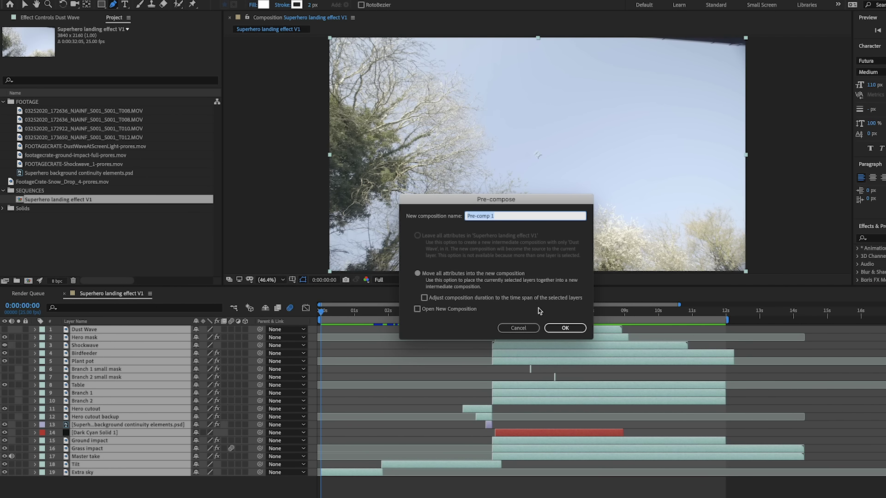
click(561, 328)
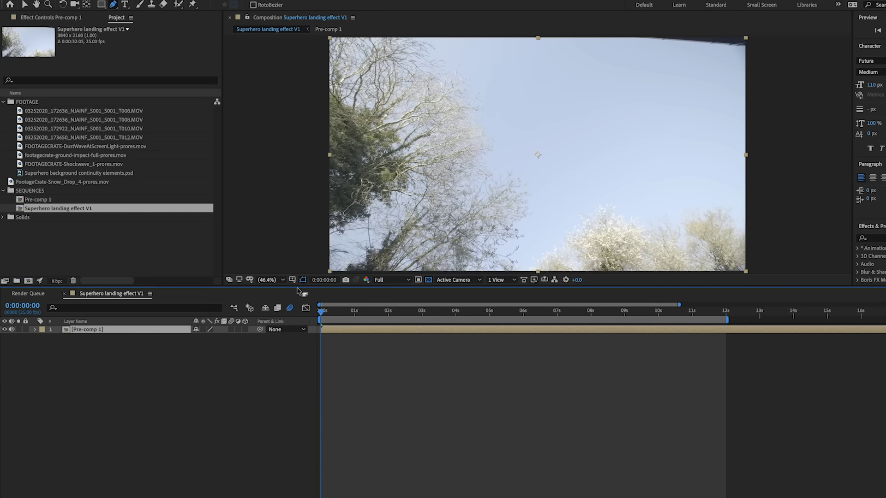
Step: Open Pre-comp 1, return to the Superhero landing effect V1 composition and move the current time past two seconds
double_click(20, 200)
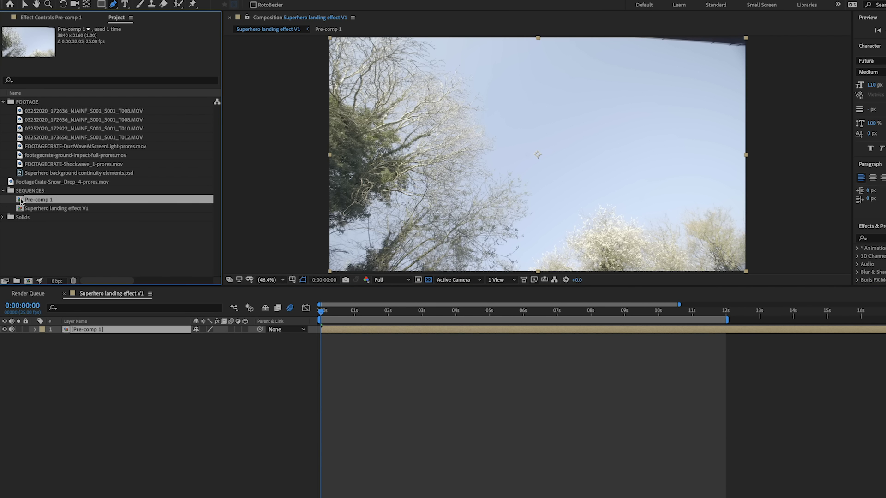
double_click(20, 209)
drag(330, 314, 395, 314)
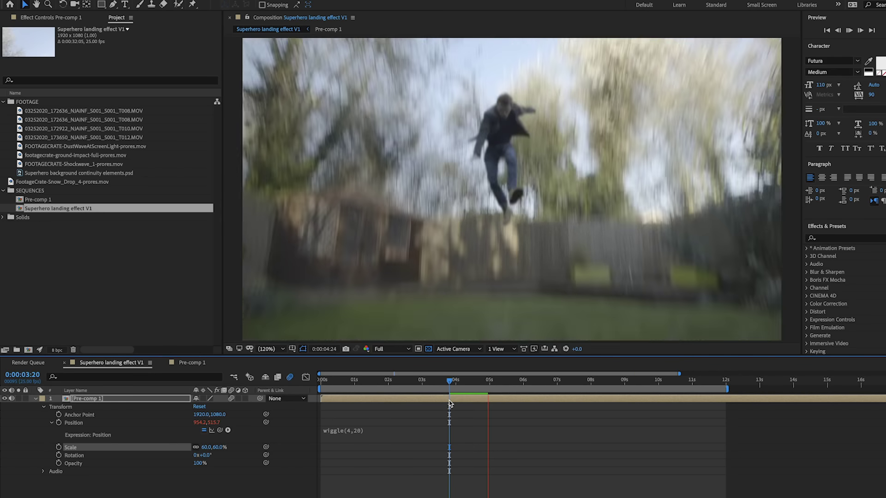
Step: Set Pre-comp 1's Scale to 70% and give its Position the expression wiggle(4,20)
key(space)
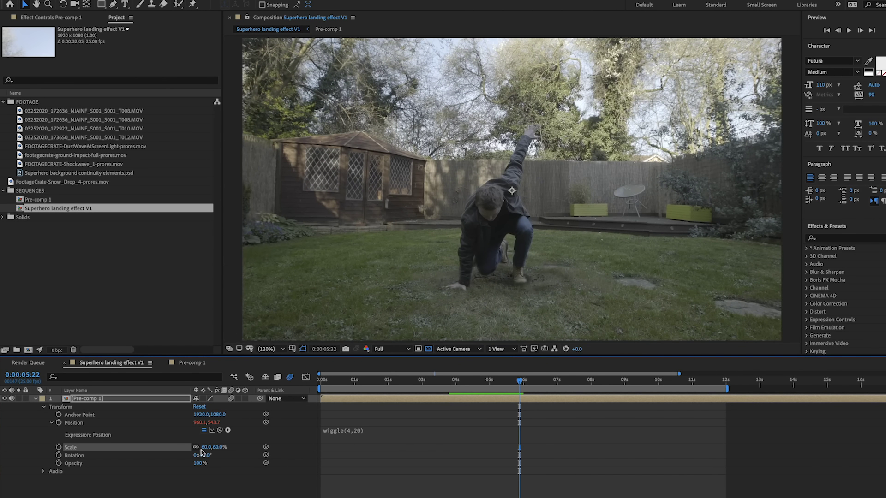
text(70)
key(Return)
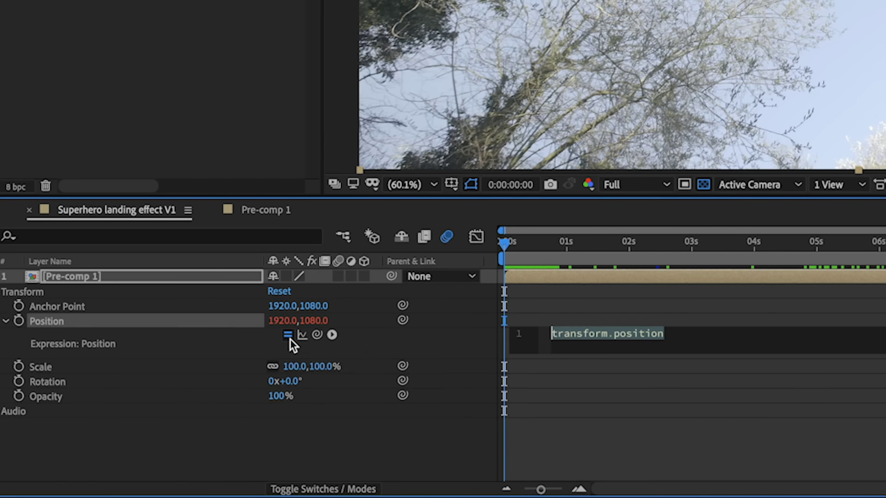
text(wiggle)
key(Return)
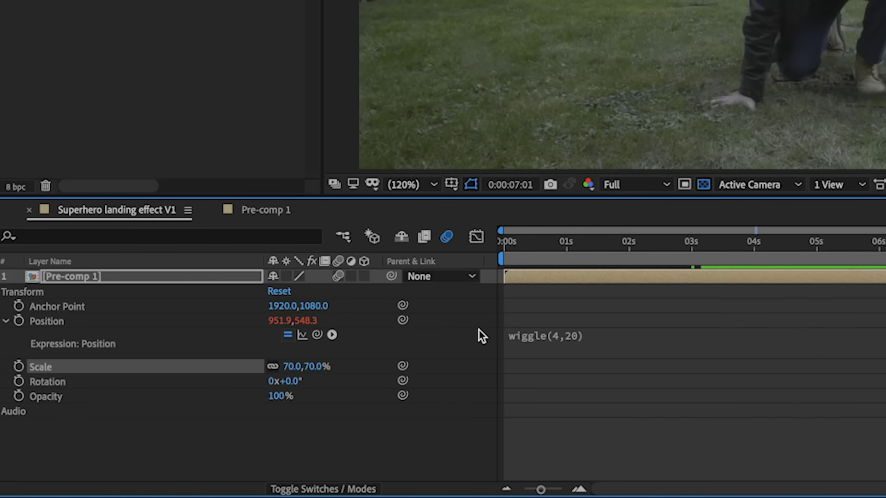
Step: Soften the camera shake by changing Pre-comp 1's Position expression to wiggle(4,15), previewing the landing, and settling on wiggle(3,15)
click(595, 335)
click(754, 243)
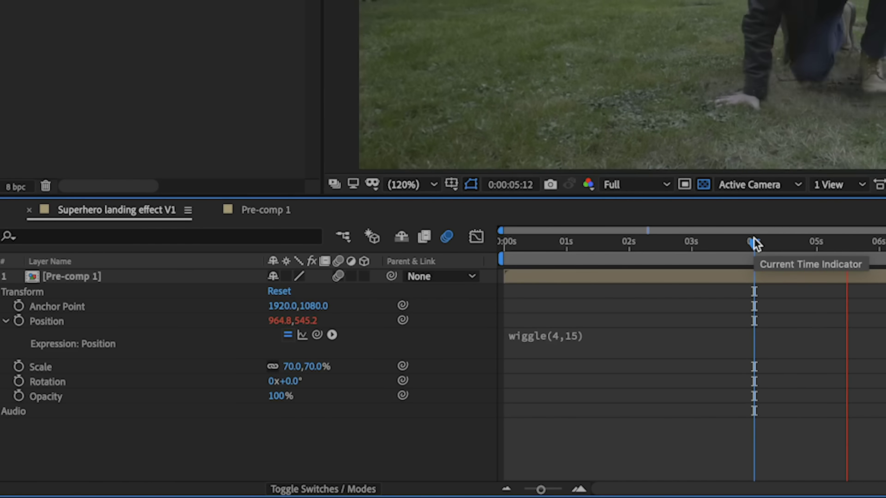
drag(754, 243, 860, 243)
click(596, 333)
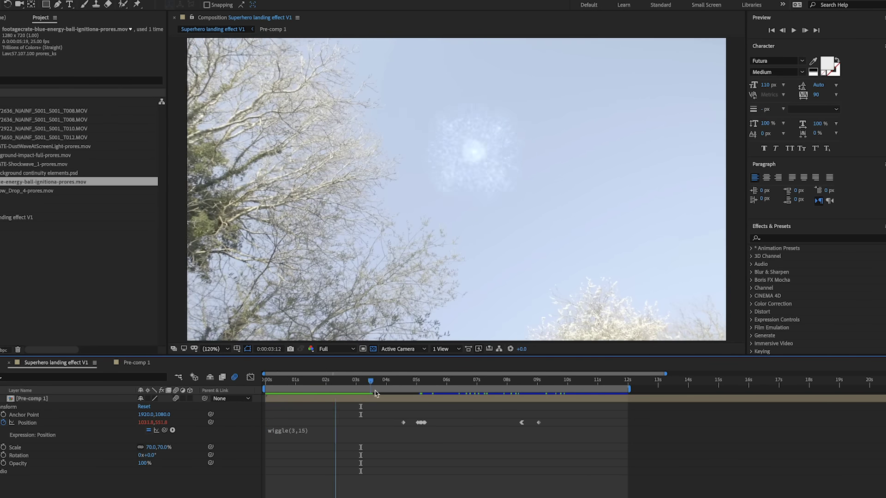
click(179, 428)
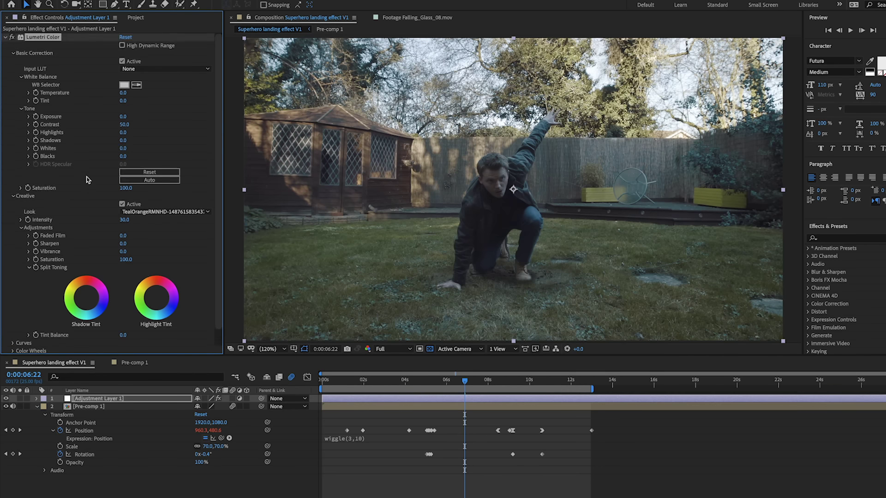
Step: Grade Adjustment Layer 1 with Lumetri Color: temperature 5, exposure 0.5, contrast 100, highlights -100, shadows 30 and saturation 250 in Basic Correction
scroll(70, 226, down, 2)
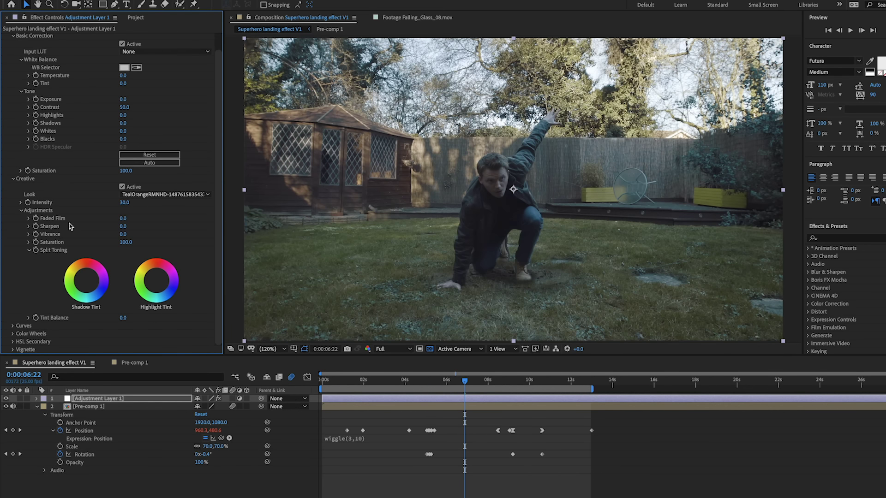
scroll(65, 146, up, 2)
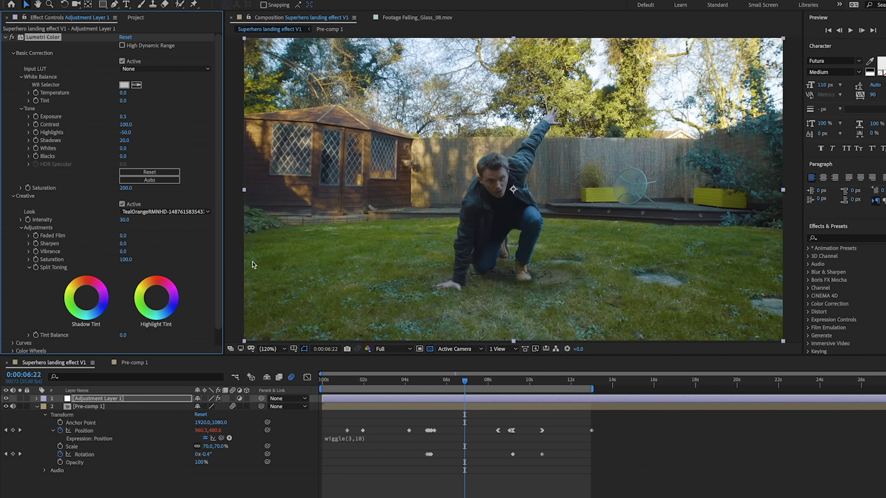
click(124, 93)
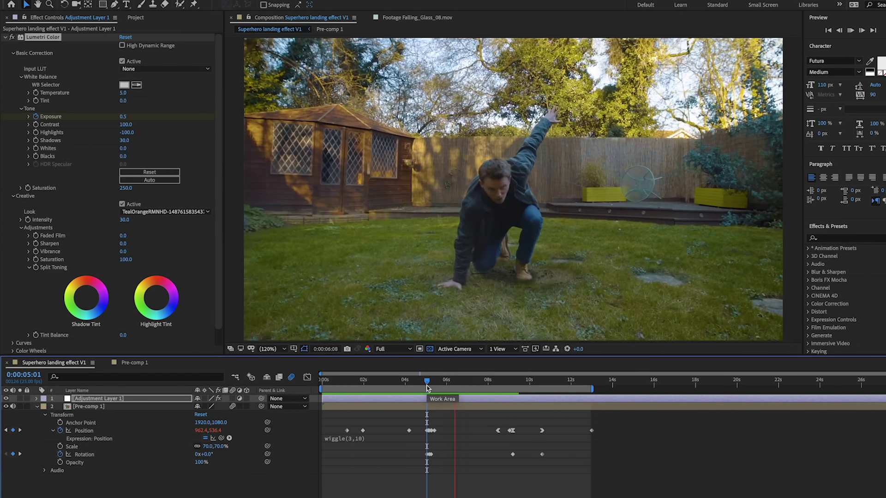
drag(427, 388, 445, 381)
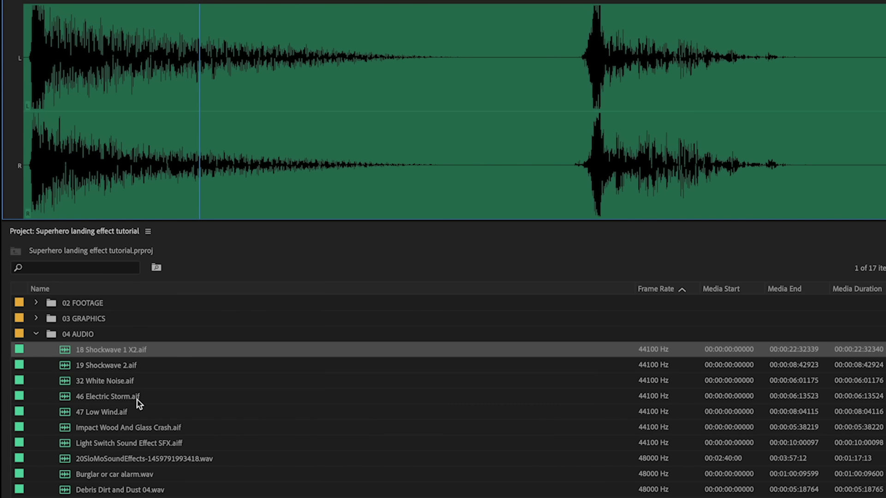
Step: In Premiere Pro, audition the Shockwave 2, White Noise, Electric Storm and Low Wind sounds, and play the sequence with its layered audio
click(65, 365)
click(66, 382)
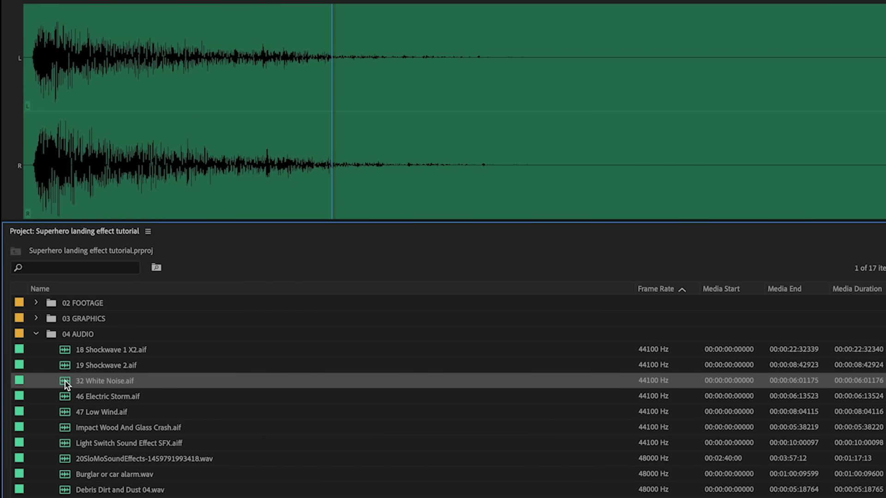
click(63, 399)
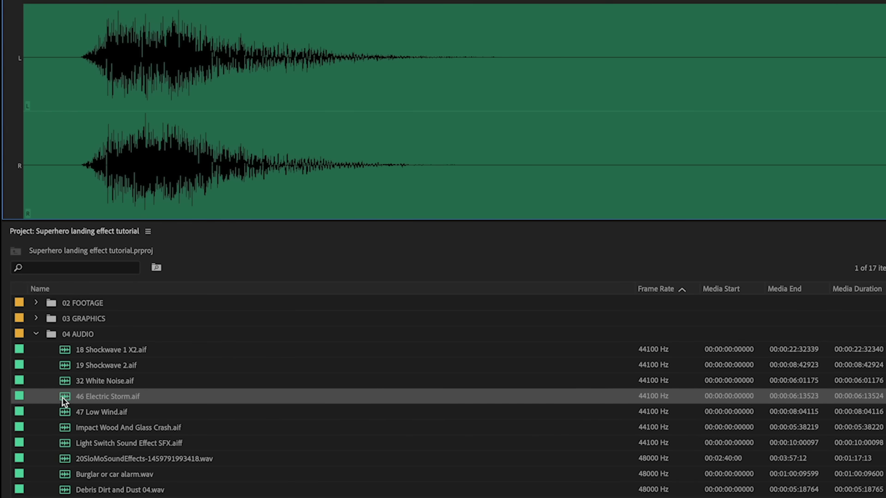
click(64, 413)
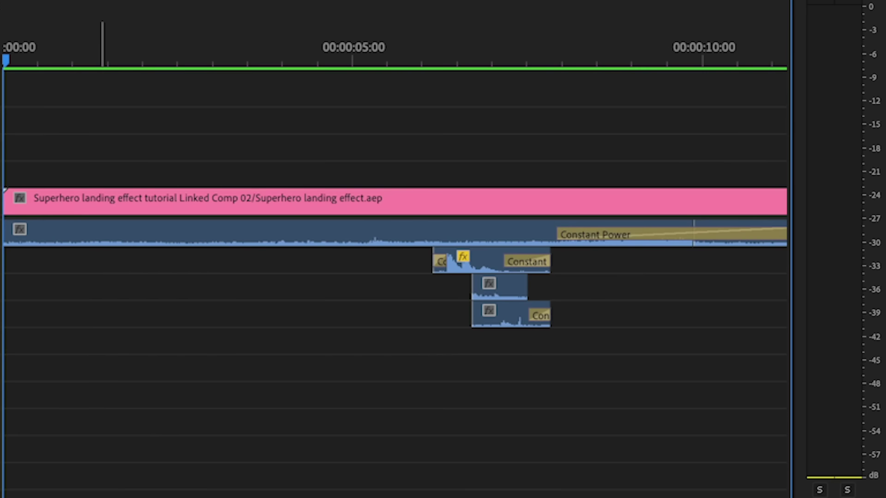
key(space)
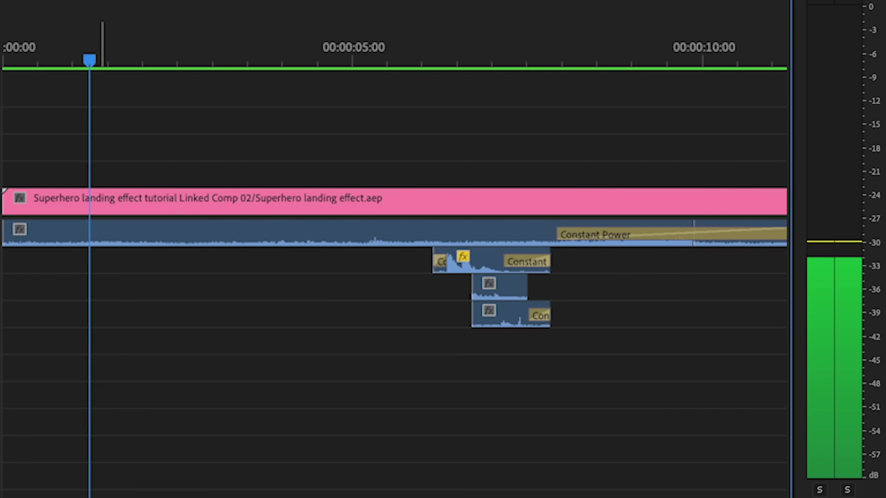